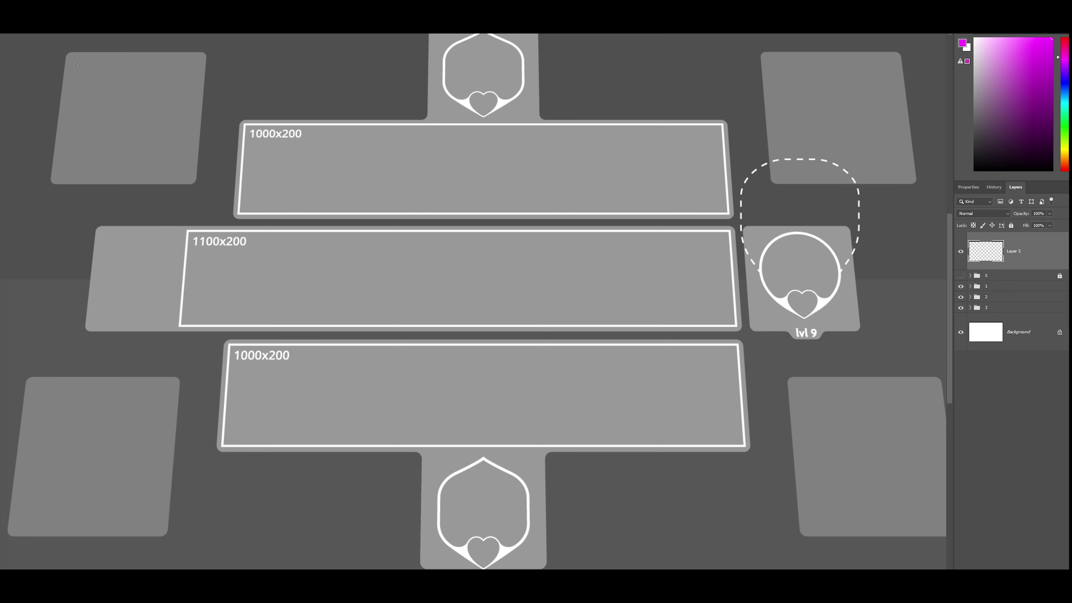
- Frame the top-left and top-right cards in magenta and copy the crossbow sketch to the bottom-left card
left_click_drag(50, 180, 187, 169)
mouse_move(84, 57)
left_mouse_down()
mouse_move(193, 62)
mouse_move(194, 184)
left_mouse_up()
mouse_move(755, 67)
left_mouse_down()
mouse_move(774, 185)
mouse_move(759, 72)
mouse_move(883, 70)
left_mouse_up()
left_click_drag(775, 52, 879, 60)
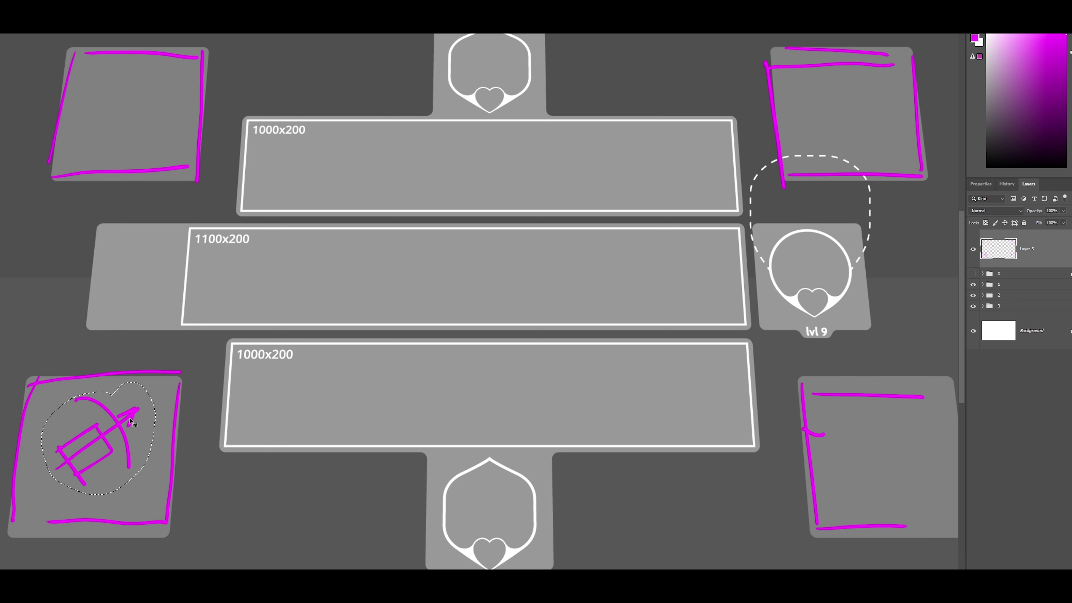
mouse_move(119, 395)
left_mouse_down()
mouse_move(123, 406)
mouse_move(149, 89)
left_mouse_up()
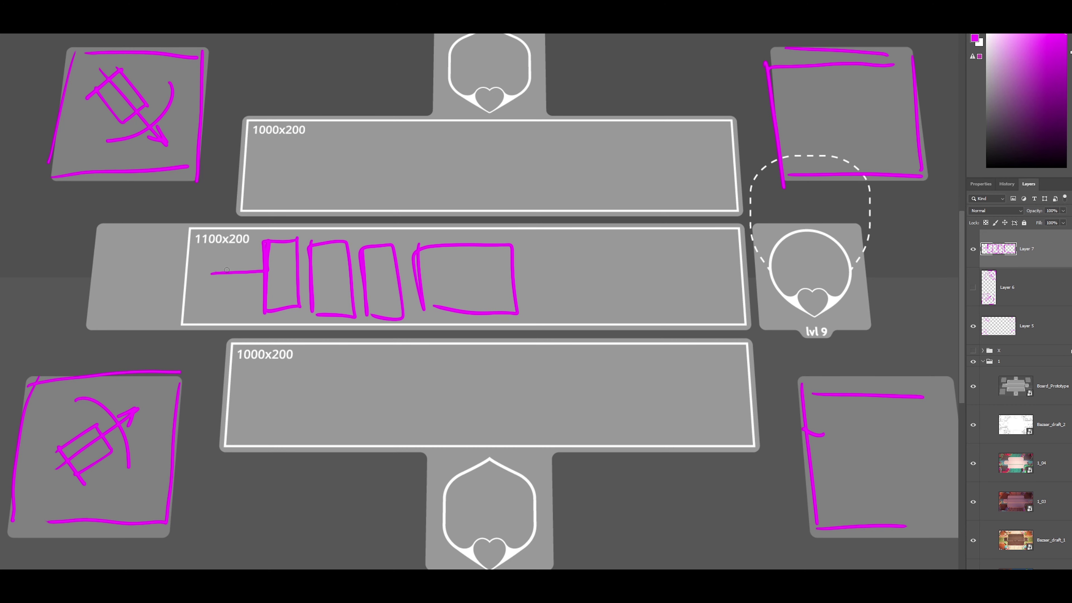
- Draw magenta arrows through the 1100x200 middle lane into the lower lane and mark its edges
mouse_move(128, 271)
left_mouse_down()
mouse_move(146, 255)
mouse_move(209, 266)
mouse_move(192, 279)
left_mouse_up()
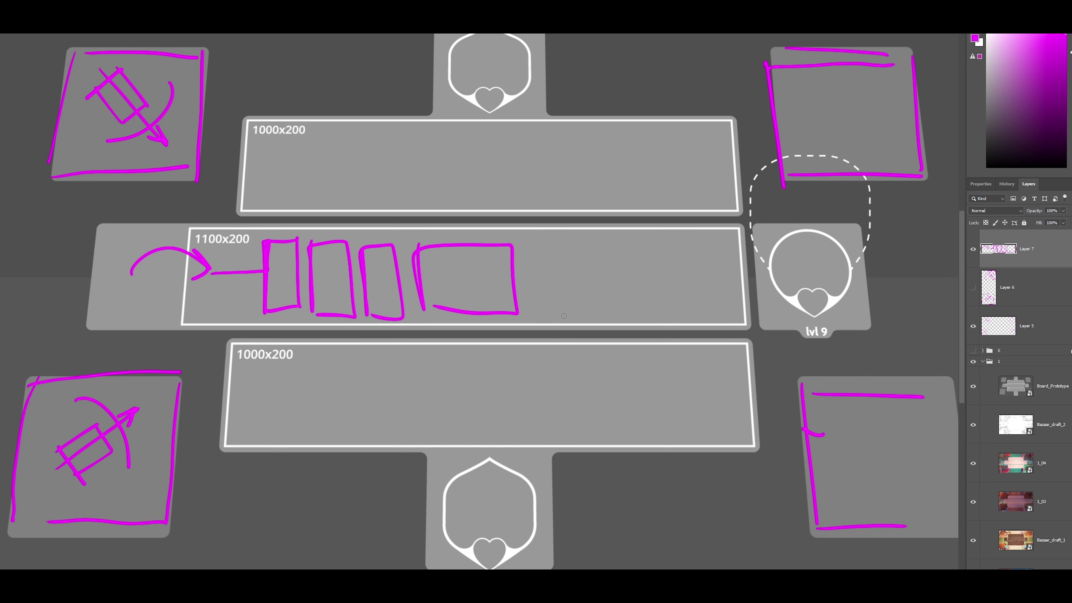
mouse_move(470, 287)
left_mouse_down()
mouse_move(460, 386)
mouse_move(486, 370)
left_mouse_up()
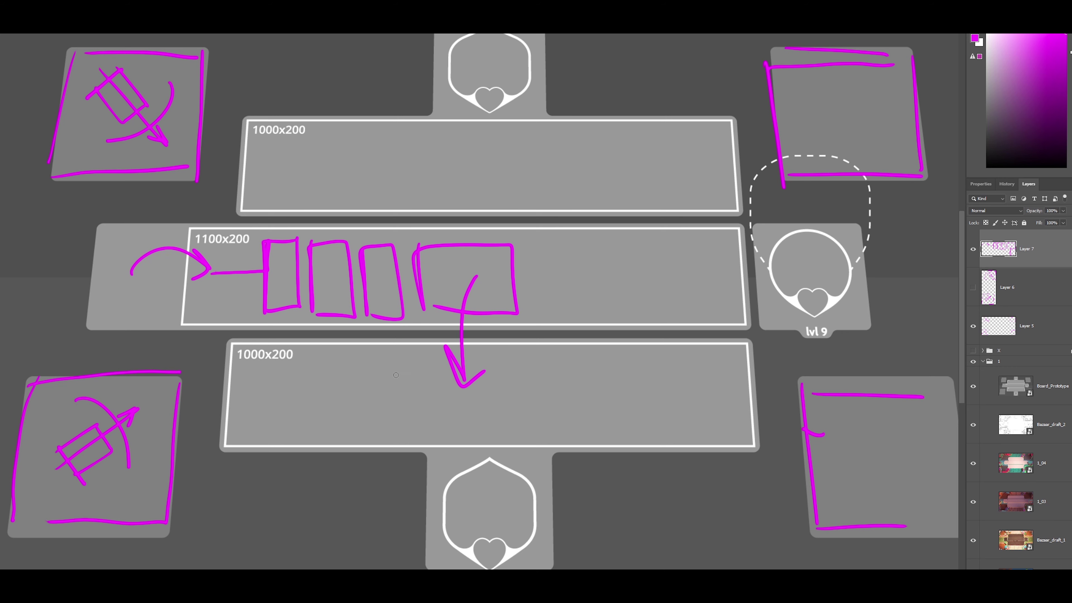
mouse_move(252, 356)
left_mouse_down()
mouse_move(396, 338)
mouse_move(717, 356)
mouse_move(743, 444)
mouse_move(265, 446)
left_mouse_up()
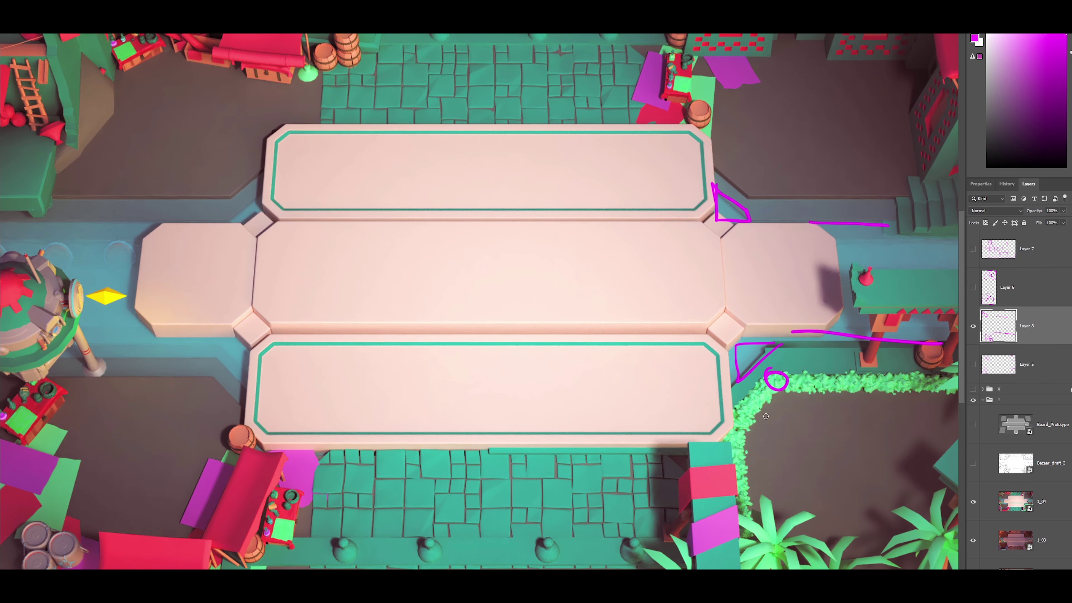
- Sketch magenta note lines and curves beside the bazaar render's right and left sides on Layer 8
mouse_move(753, 402)
left_mouse_down()
mouse_move(745, 443)
mouse_move(762, 506)
mouse_move(775, 496)
mouse_move(781, 533)
mouse_move(813, 517)
mouse_move(785, 533)
left_mouse_up()
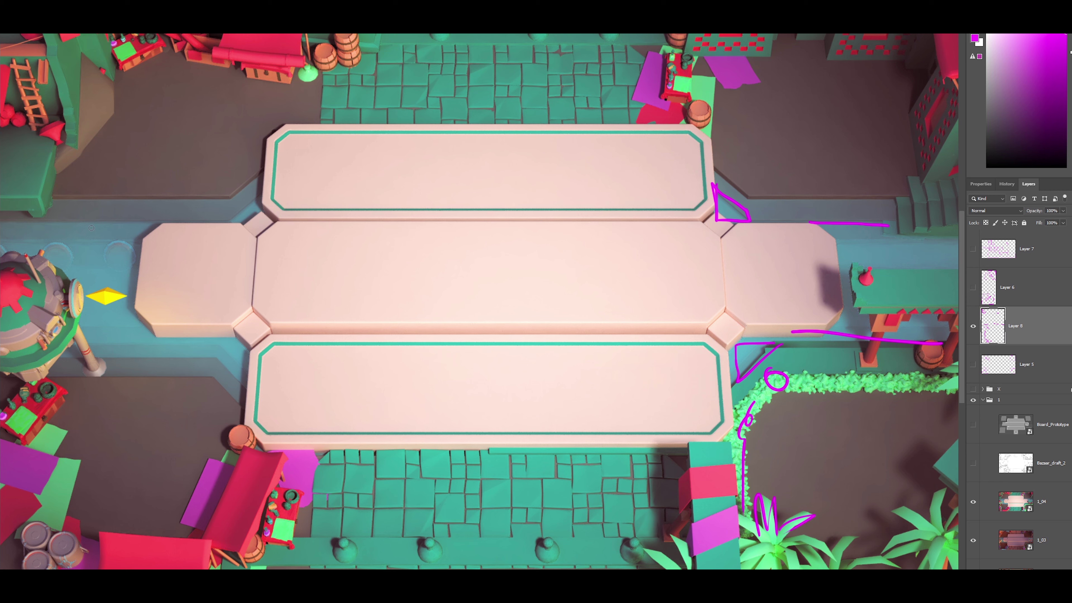
left_click_drag(20, 224, 135, 226)
left_click_drag(76, 349, 191, 342)
left_click_drag(196, 337, 238, 383)
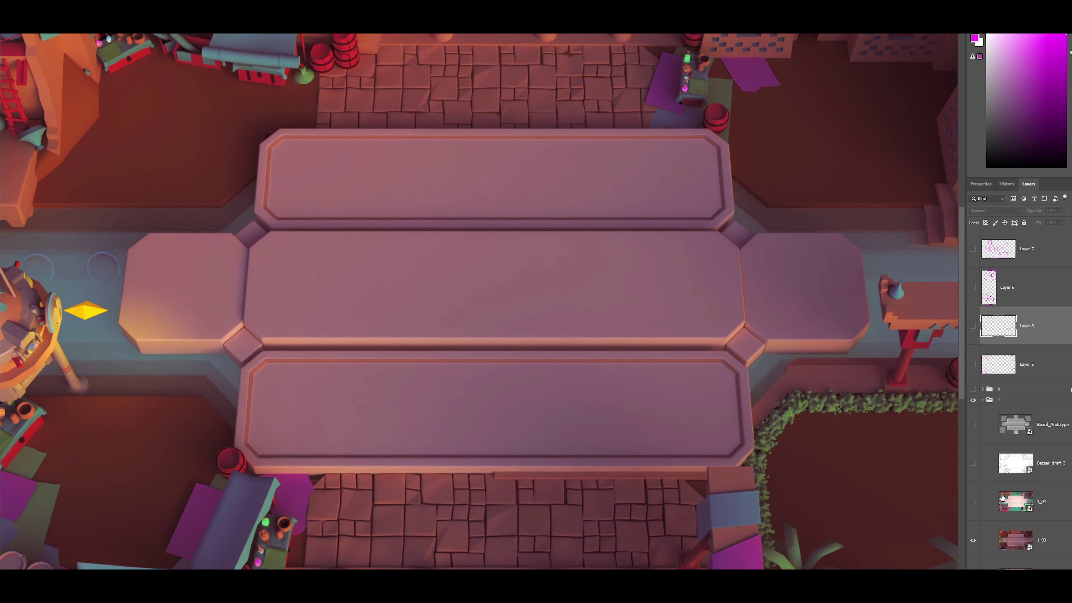
- Toggle the 1_04 render and outline a card-sized magenta rectangle in the middle lane
left_click(975, 502)
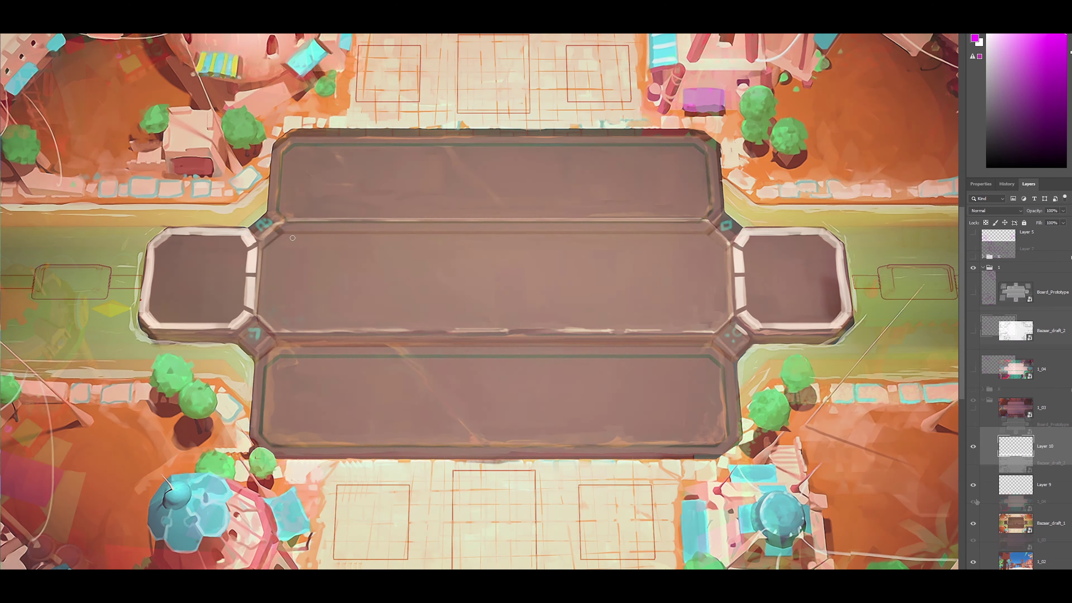
mouse_move(284, 312)
left_mouse_down()
mouse_move(306, 237)
mouse_move(325, 296)
mouse_move(291, 316)
left_mouse_up()
mouse_move(291, 239)
left_mouse_down()
mouse_move(328, 232)
mouse_move(323, 316)
left_mouse_up()
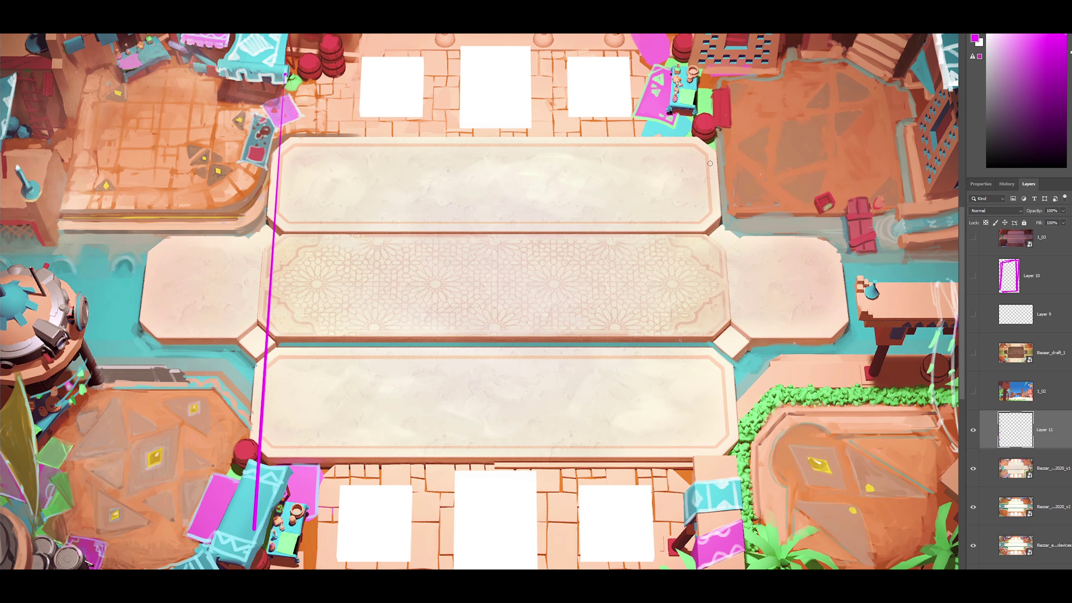
- Draw straight magenta lines along the board's right, bottom and top edges, then toggle Layer 11 and add a curve
left_click(747, 548, "shift")
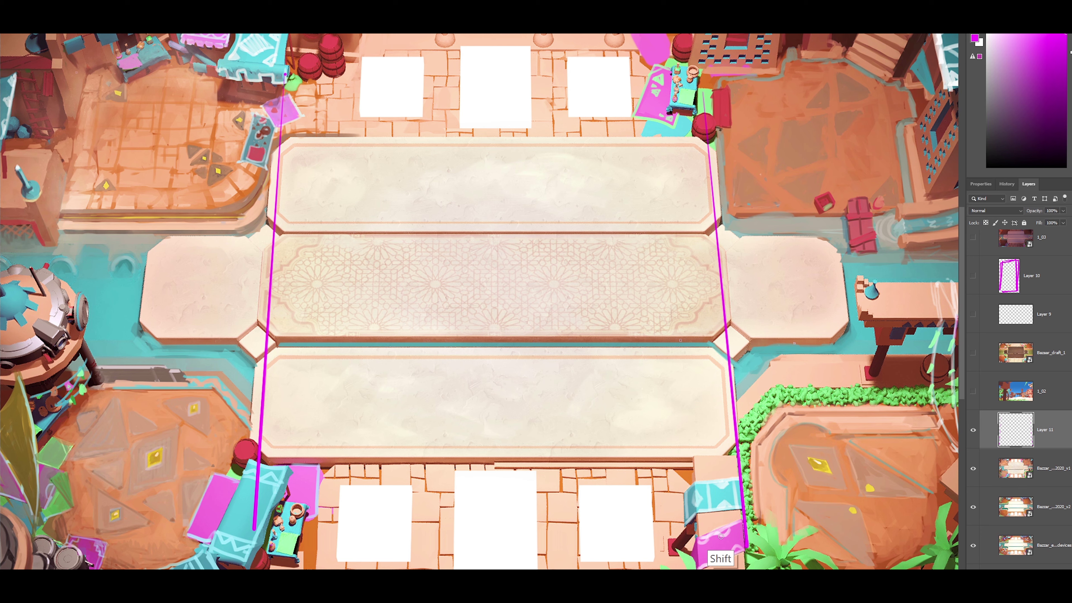
left_click(585, 549, "shift")
left_click(359, 549, "shift")
left_click_drag(286, 75, 671, 70)
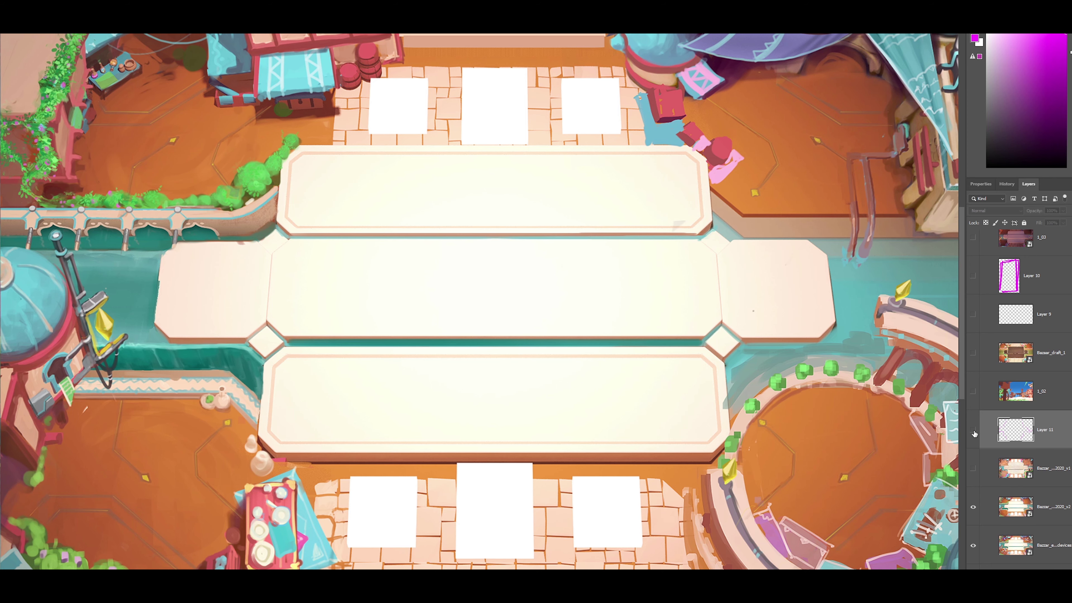
left_click(973, 430)
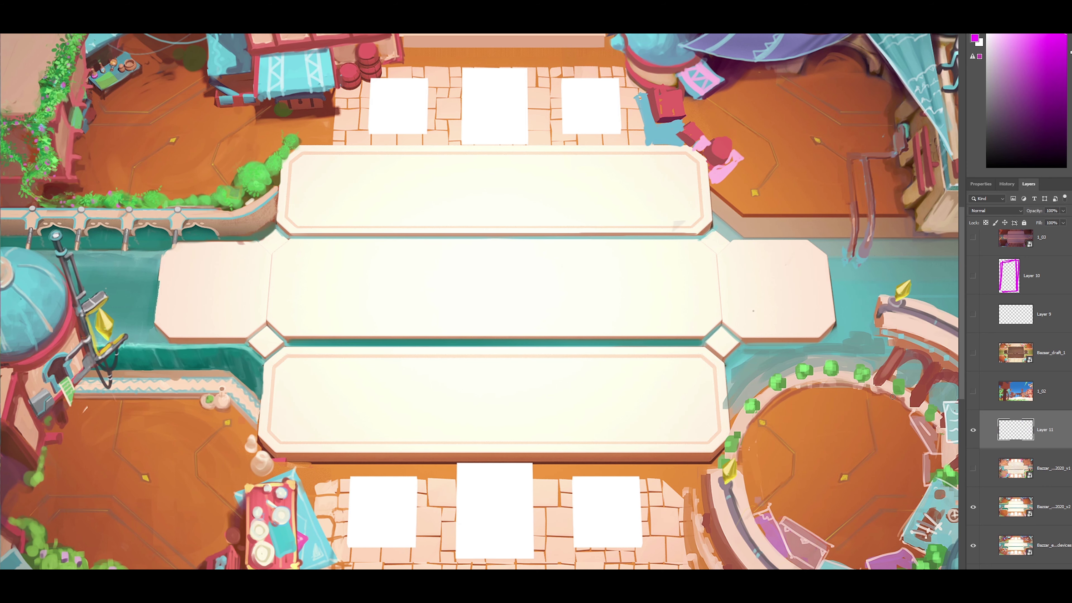
left_click_drag(187, 278, 198, 345)
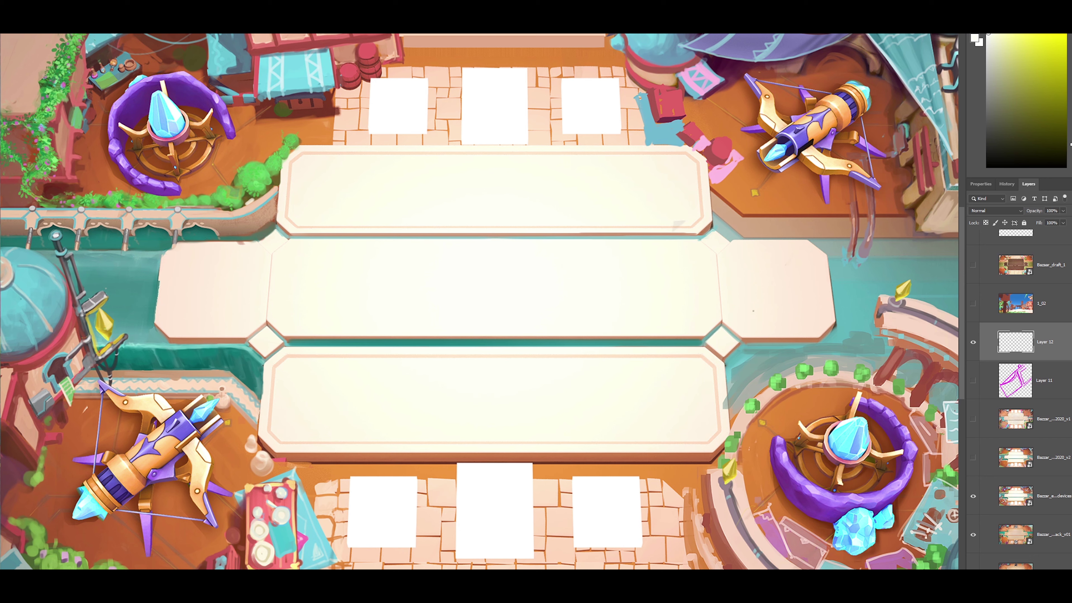
- Float and enlarge the Color panel over the canvas, then sample a colour from the board
left_click_drag(1021, 36, 717, 134)
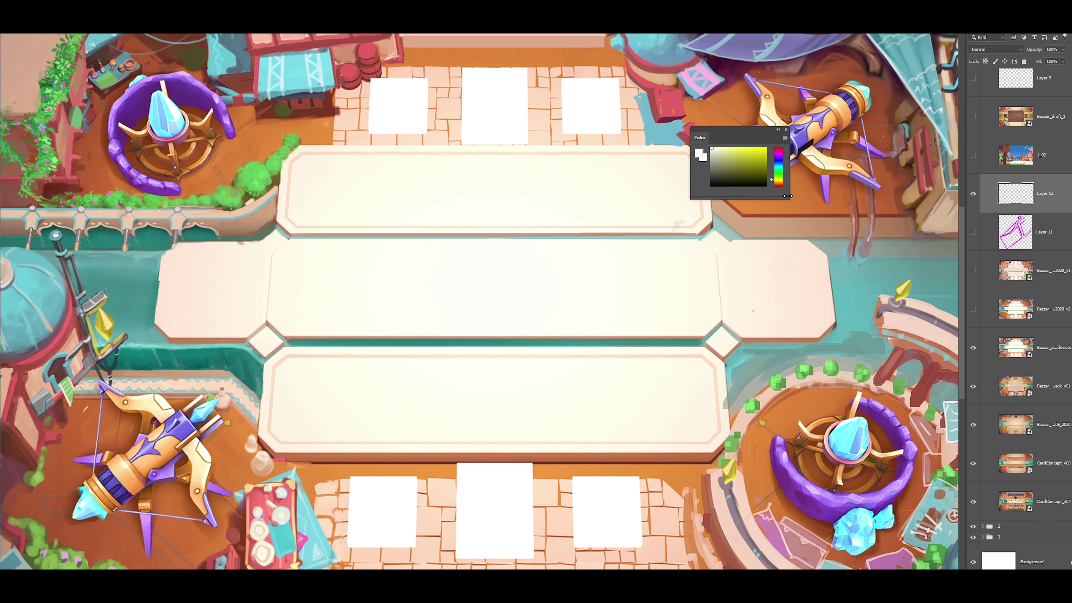
left_click_drag(785, 198, 885, 396)
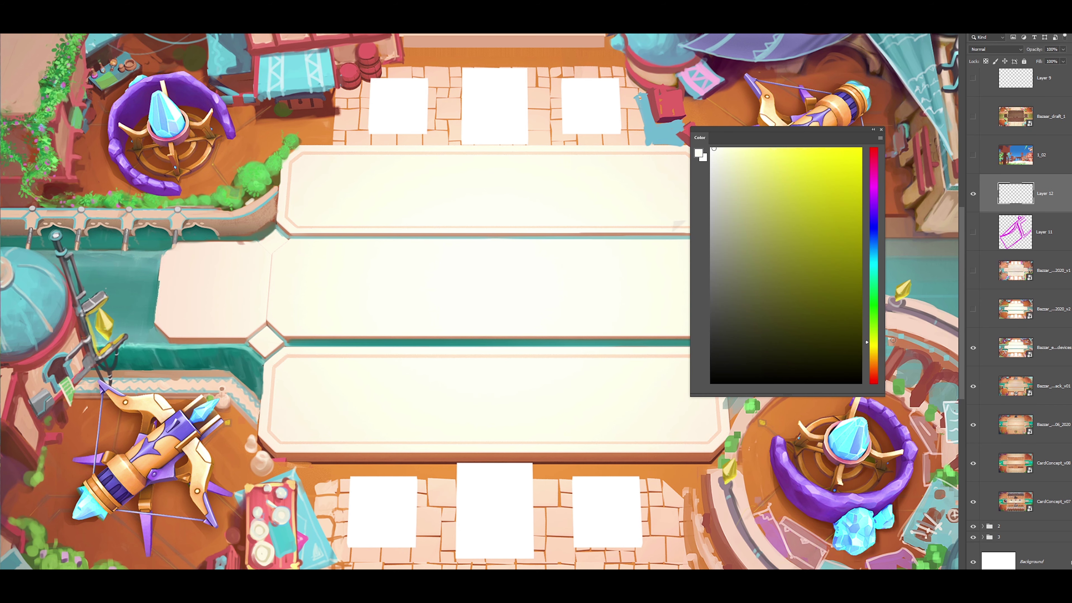
left_click(581, 280, "alt")
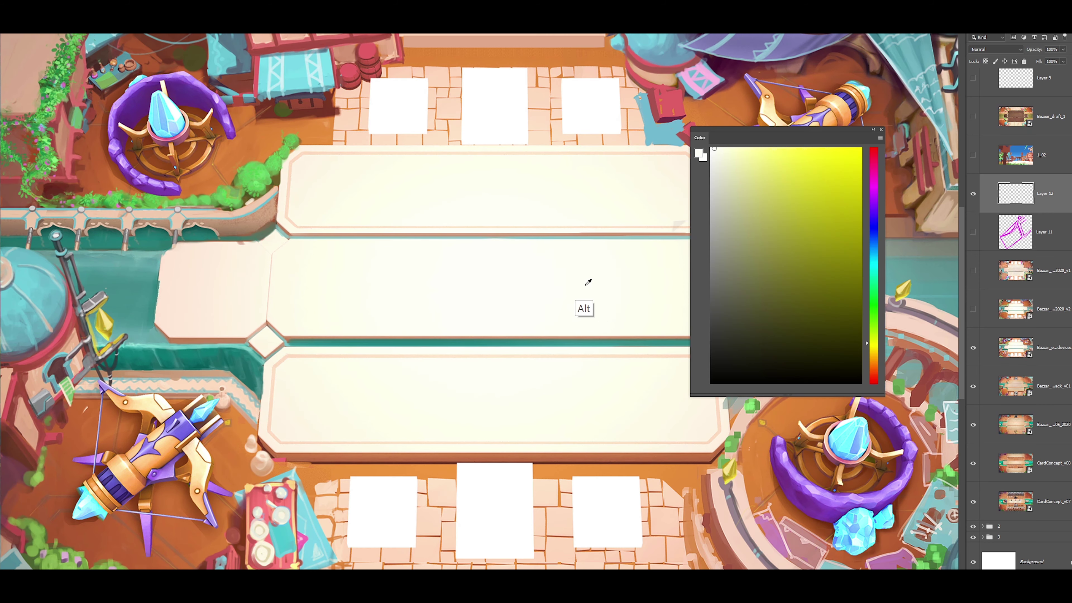
left_click(588, 282, "alt")
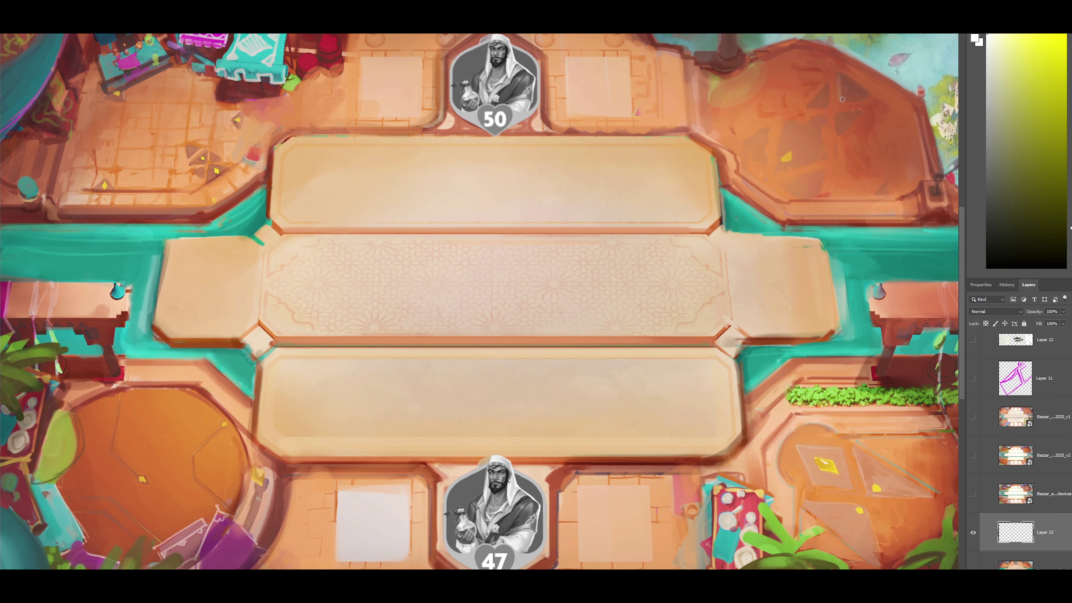
- Paint white notes around the top-right plaza, the board's sides and the right table on Layer 13
mouse_move(684, 47)
left_mouse_down()
mouse_move(726, 60)
mouse_move(823, 52)
mouse_move(915, 109)
mouse_move(926, 181)
left_mouse_up()
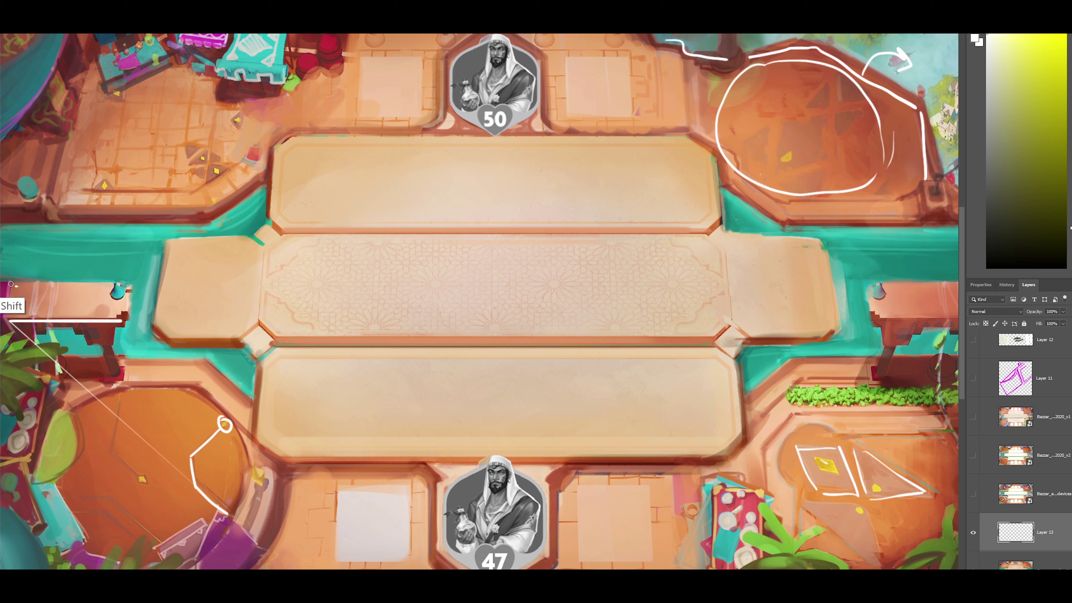
mouse_move(13, 306)
left_mouse_down()
mouse_move(131, 310)
mouse_move(117, 367)
left_mouse_up()
mouse_move(882, 287)
left_mouse_down()
mouse_move(868, 299)
mouse_move(882, 321)
mouse_move(881, 382)
left_mouse_up()
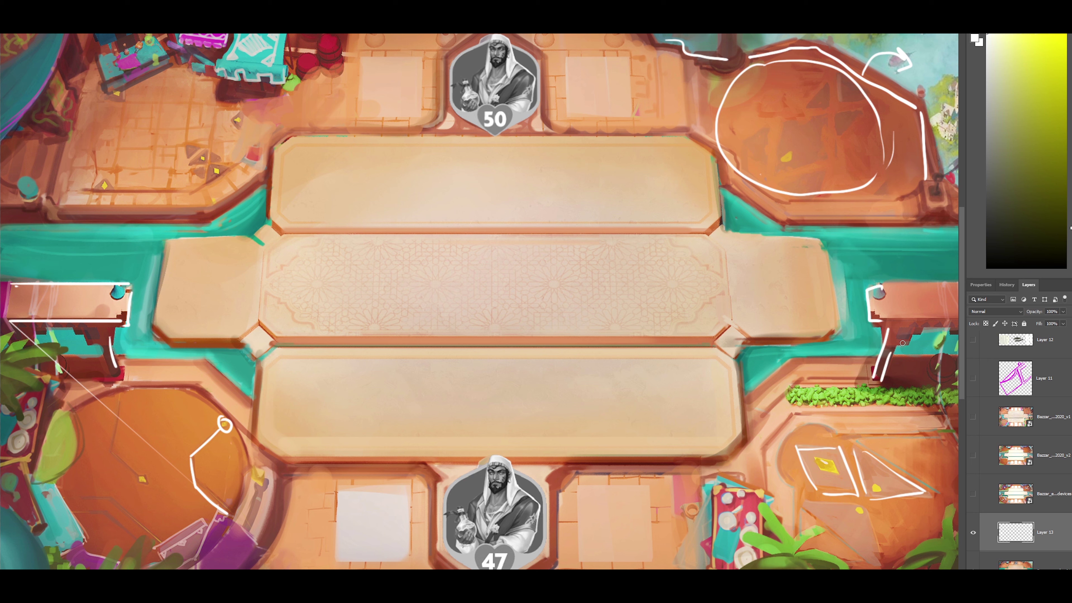
left_click_drag(917, 341, 950, 329)
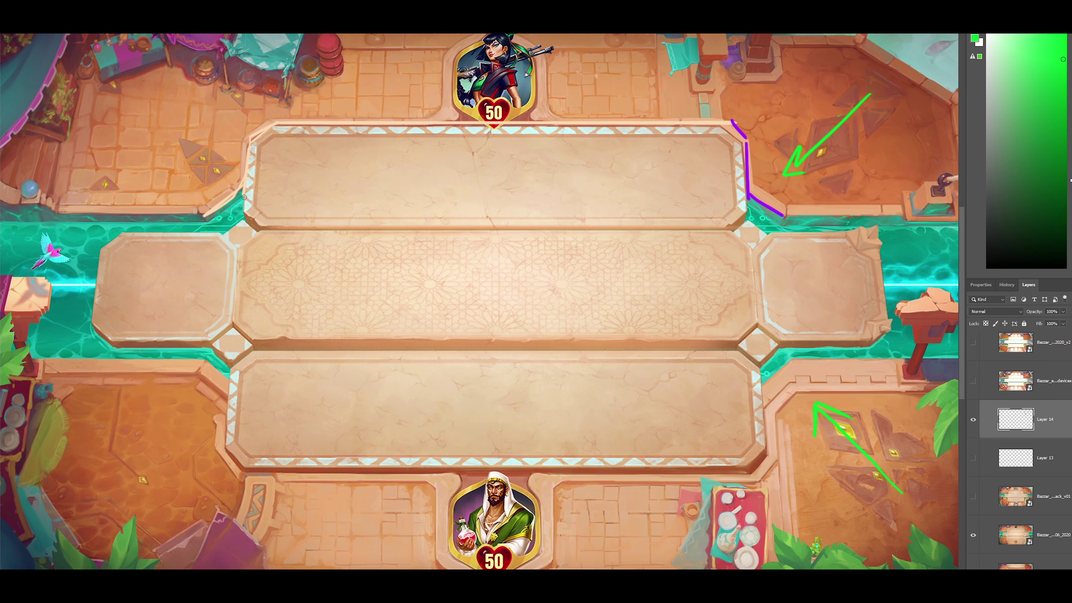
- Draw green lines down the board's left and right edges and along its bottom on Layer 14
left_click_drag(248, 142, 223, 414)
left_click_drag(748, 136, 771, 439)
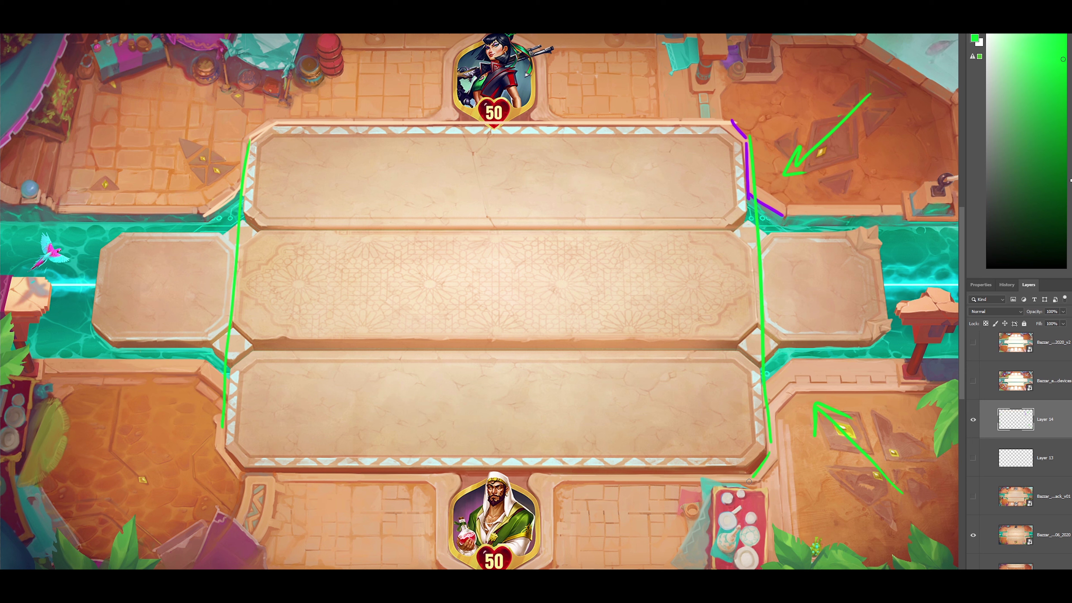
mouse_move(751, 476)
left_mouse_down()
mouse_move(516, 483)
mouse_move(483, 445)
mouse_move(497, 458)
mouse_move(457, 479)
mouse_move(252, 474)
left_mouse_up()
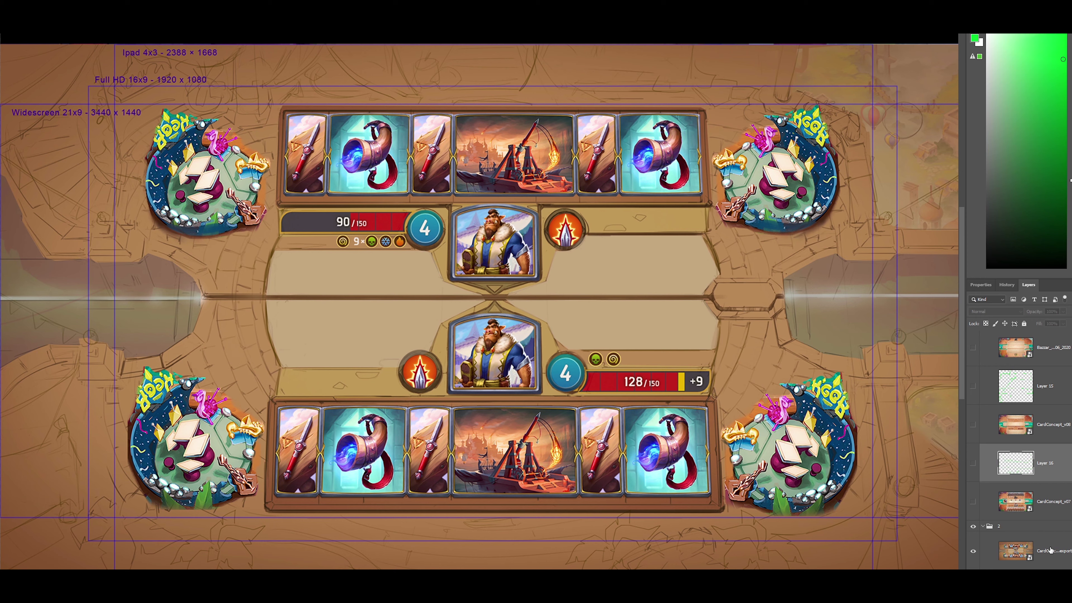
- Add Layer 17 and draw a straight horizontal green line across the board's centre seam
left_click(1063, 570)
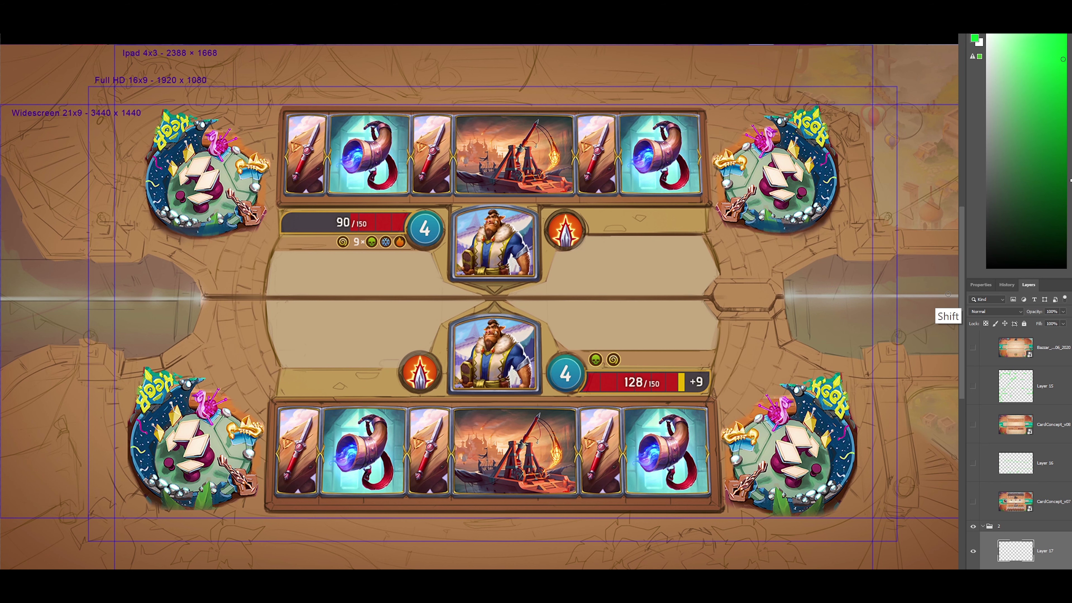
left_click_drag(943, 293, 64, 293)
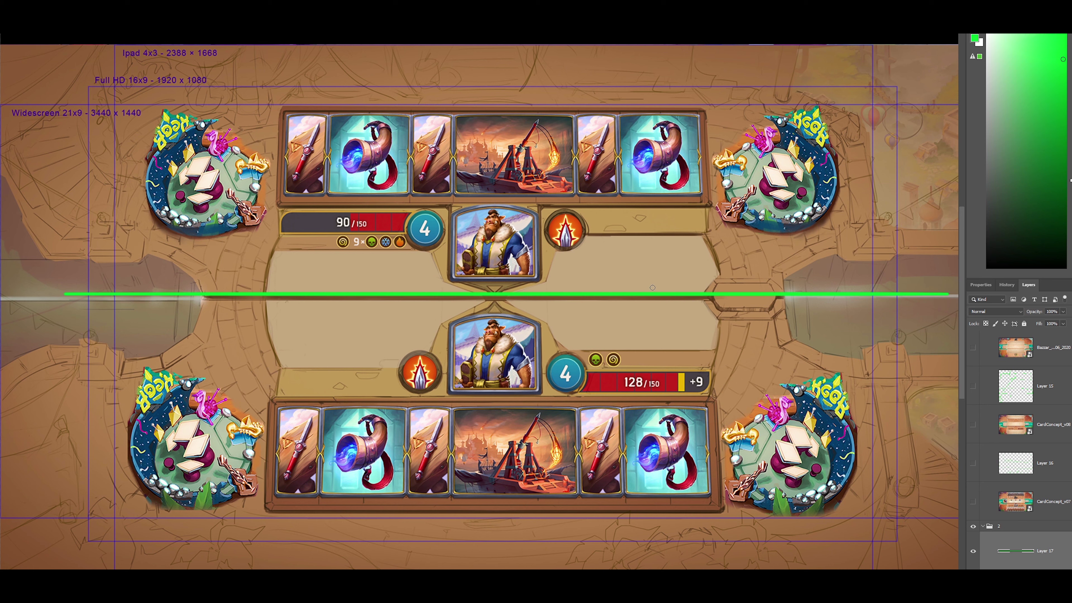
- Draw green arcs around both hero portraits and the right side, then mark the painted board's centre notch
left_click_drag(430, 350, 552, 355)
mouse_move(430, 215)
left_mouse_down()
mouse_move(444, 268)
mouse_move(489, 294)
left_mouse_up()
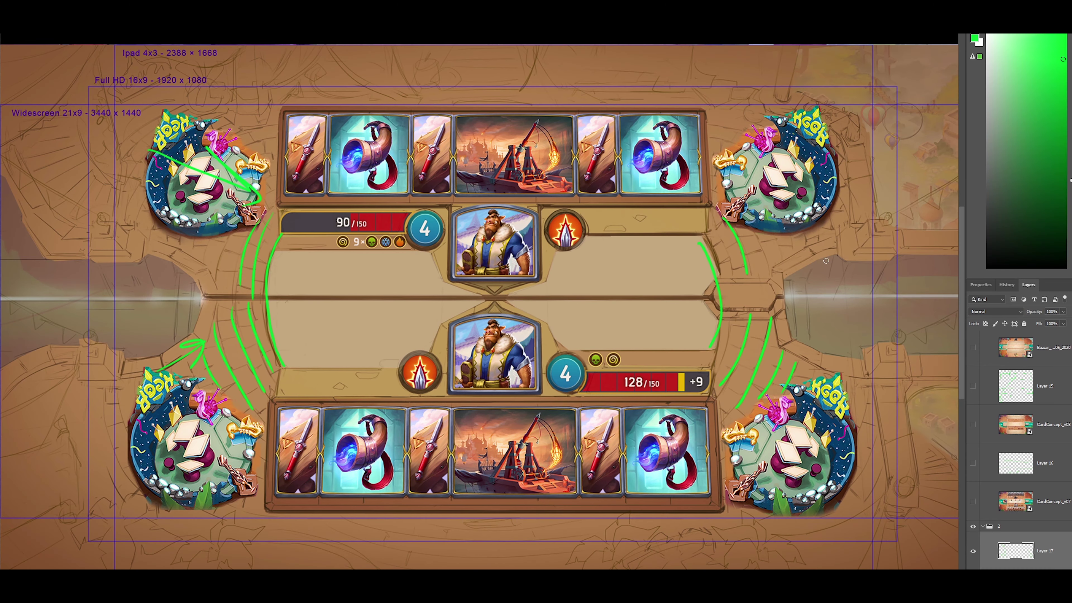
mouse_move(839, 238)
left_mouse_down()
mouse_move(784, 311)
mouse_move(801, 349)
mouse_move(849, 358)
left_mouse_up()
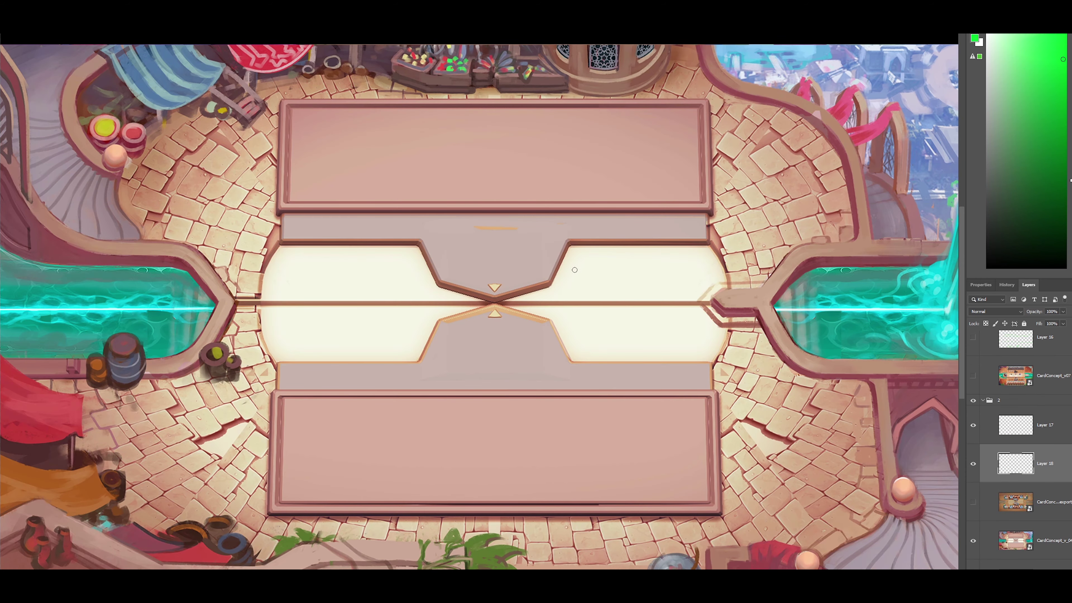
mouse_move(573, 245)
left_mouse_down()
mouse_move(558, 282)
mouse_move(523, 308)
mouse_move(572, 349)
left_mouse_up()
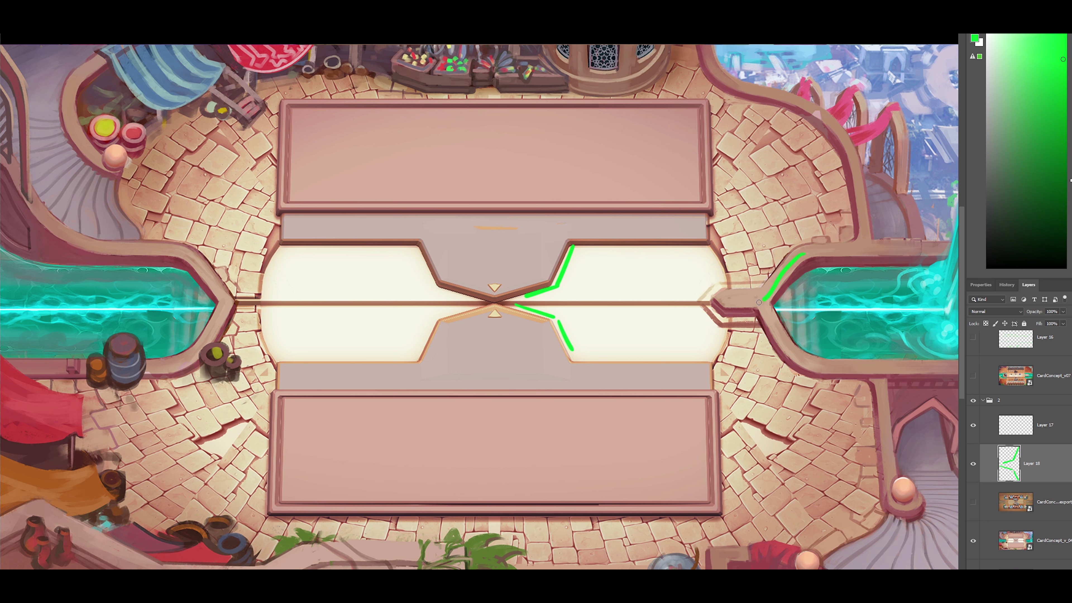
- Trace the right channel's entrance in green and extend the stroke along the channel on Layer 18
left_click_drag(762, 300, 764, 305)
left_click_drag(804, 358, 826, 370)
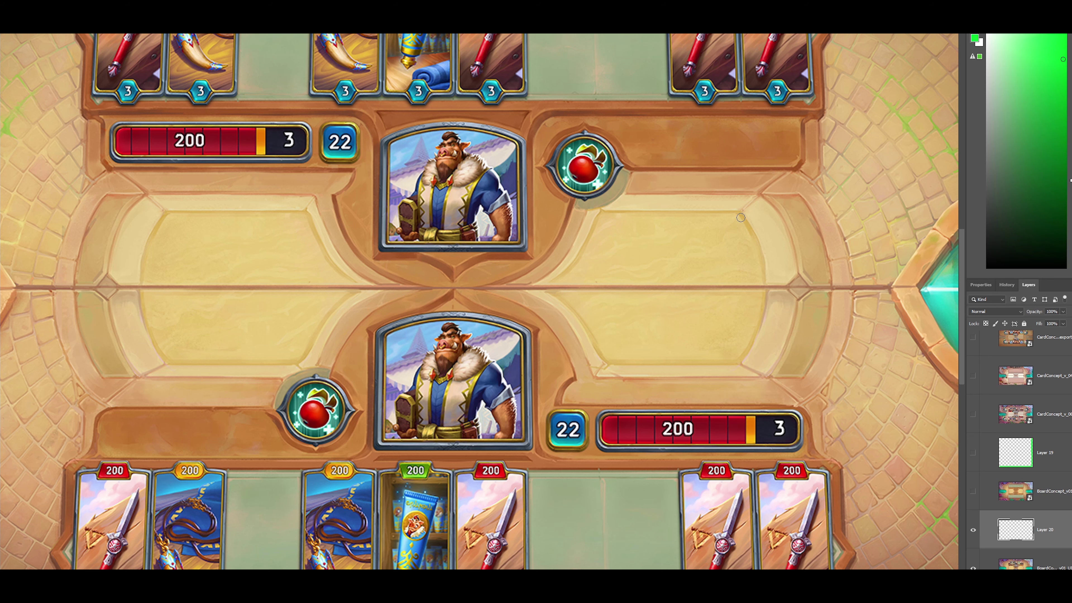
mouse_move(740, 218)
left_mouse_down()
mouse_move(766, 292)
mouse_move(745, 363)
left_mouse_up()
mouse_move(788, 216)
left_mouse_down()
mouse_move(796, 332)
mouse_move(825, 247)
mouse_move(803, 361)
left_mouse_up()
mouse_move(332, 374)
left_mouse_down()
mouse_move(344, 340)
mouse_move(423, 298)
left_mouse_up()
mouse_move(373, 331)
left_mouse_down()
mouse_move(439, 307)
mouse_move(454, 288)
mouse_move(523, 330)
left_mouse_up()
left_click_drag(265, 410, 111, 409)
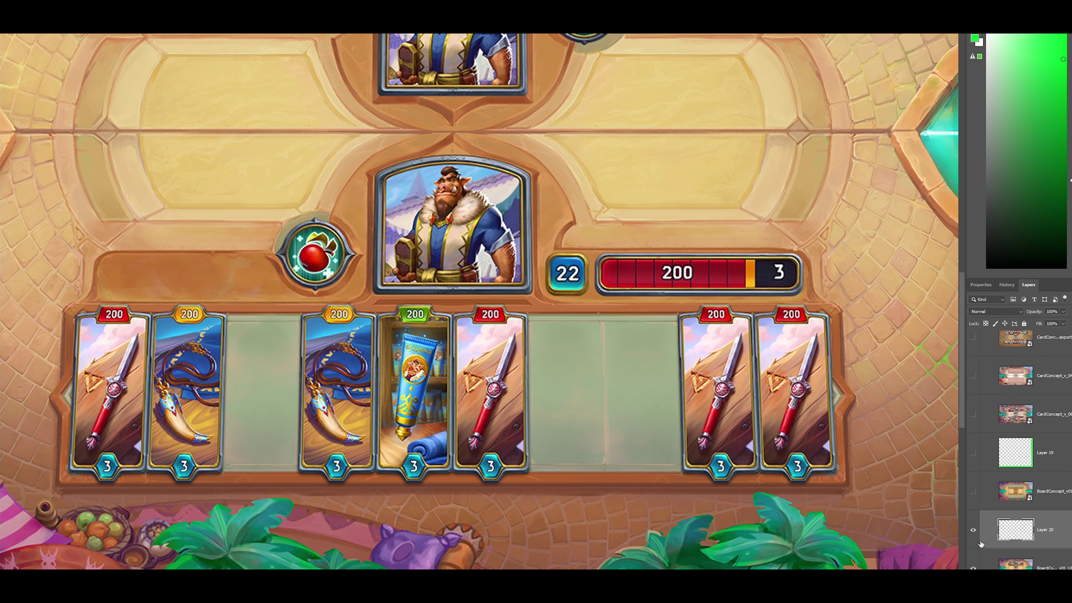
- Hide Layer 20 and BoardConcept_v01_UI and show the empty board concept layer
left_click(976, 532)
left_click(974, 495)
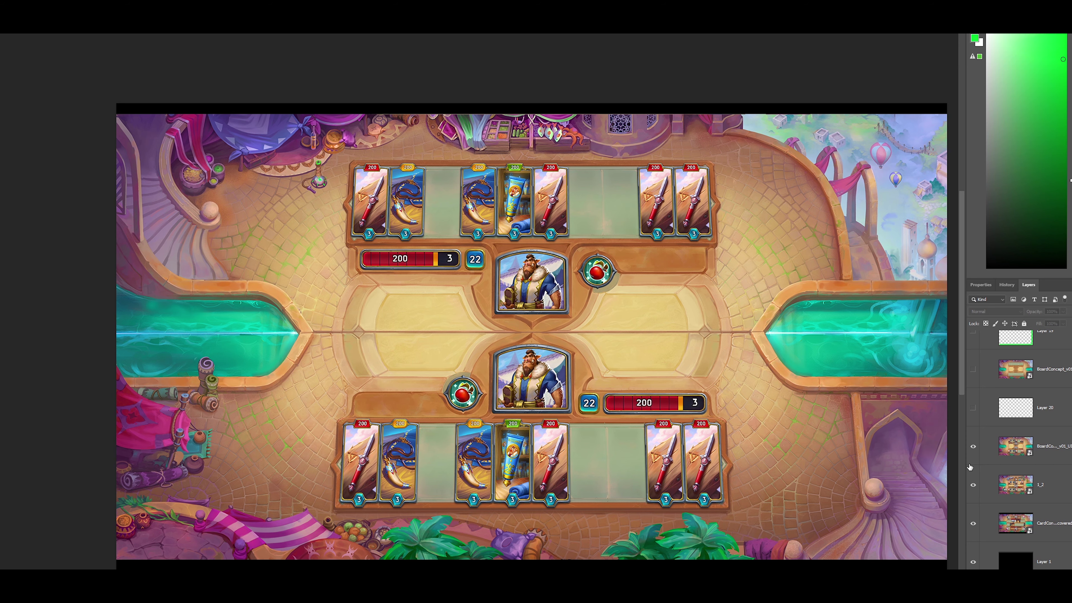
left_click(974, 446)
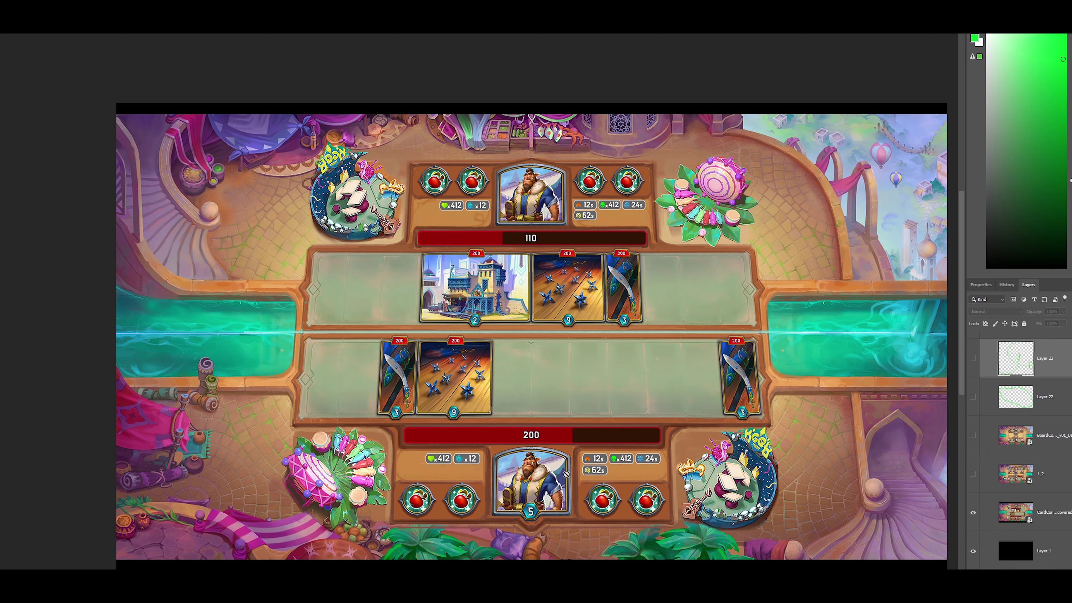
- On a new layer, outline the stats panel, red 200 health bar and ability buttons in green
scroll(547, 487, "up", 4)
key("ctrl+shift+alt+n")
mouse_move(616, 382)
left_mouse_down()
mouse_move(612, 439)
mouse_move(692, 381)
mouse_move(783, 382)
mouse_move(696, 439)
left_mouse_up()
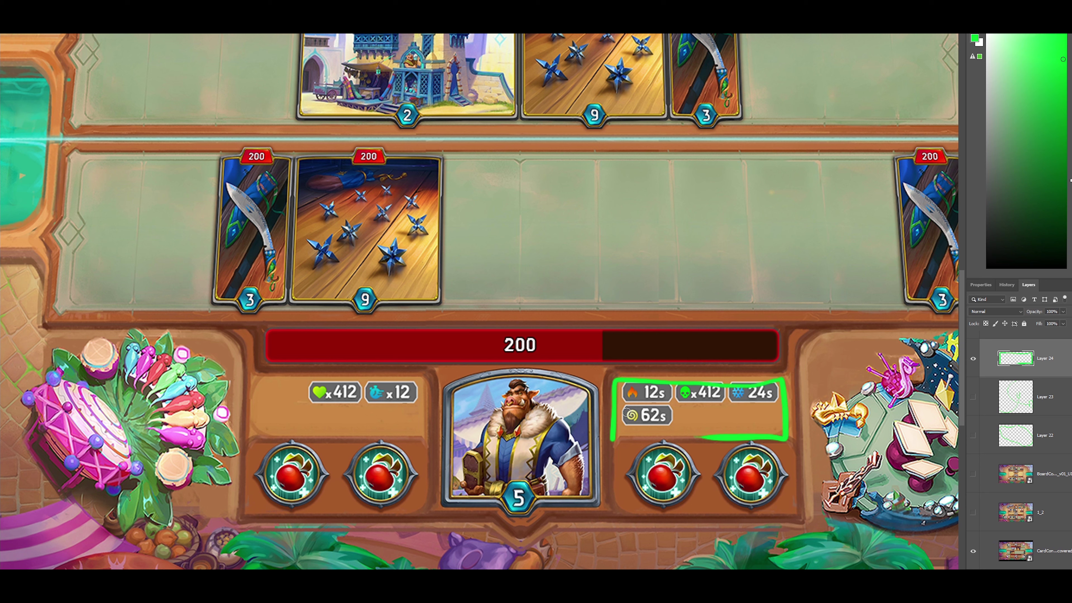
mouse_move(262, 331)
left_mouse_down()
mouse_move(256, 363)
mouse_move(783, 390)
mouse_move(771, 326)
mouse_move(565, 316)
mouse_move(274, 324)
left_mouse_up()
mouse_move(248, 511)
left_mouse_down()
mouse_move(250, 438)
mouse_move(407, 438)
mouse_move(421, 518)
mouse_move(279, 512)
left_mouse_up()
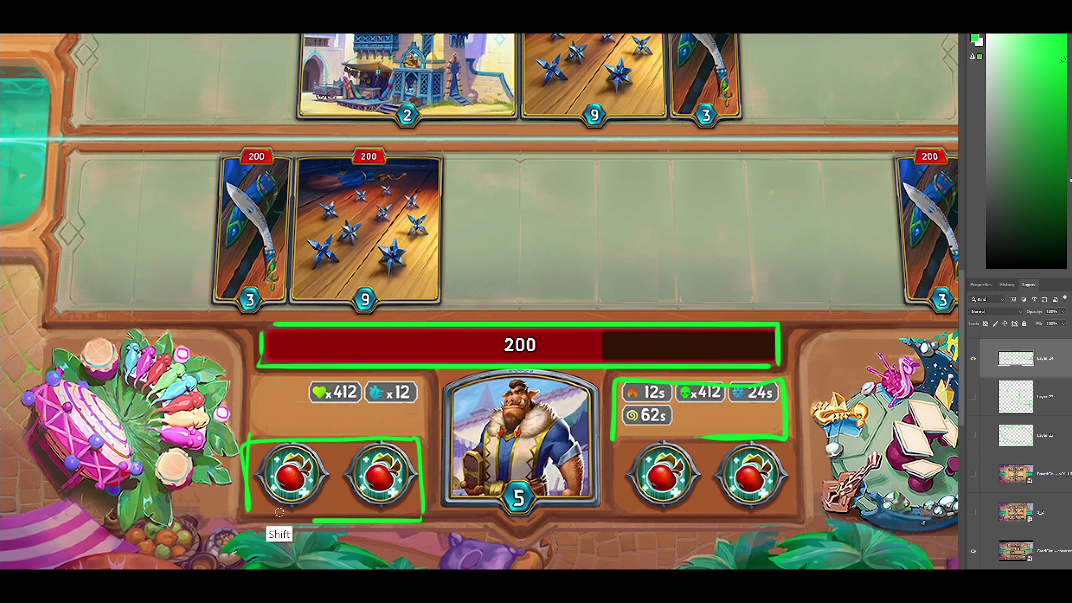
left_click_drag(623, 513, 622, 458)
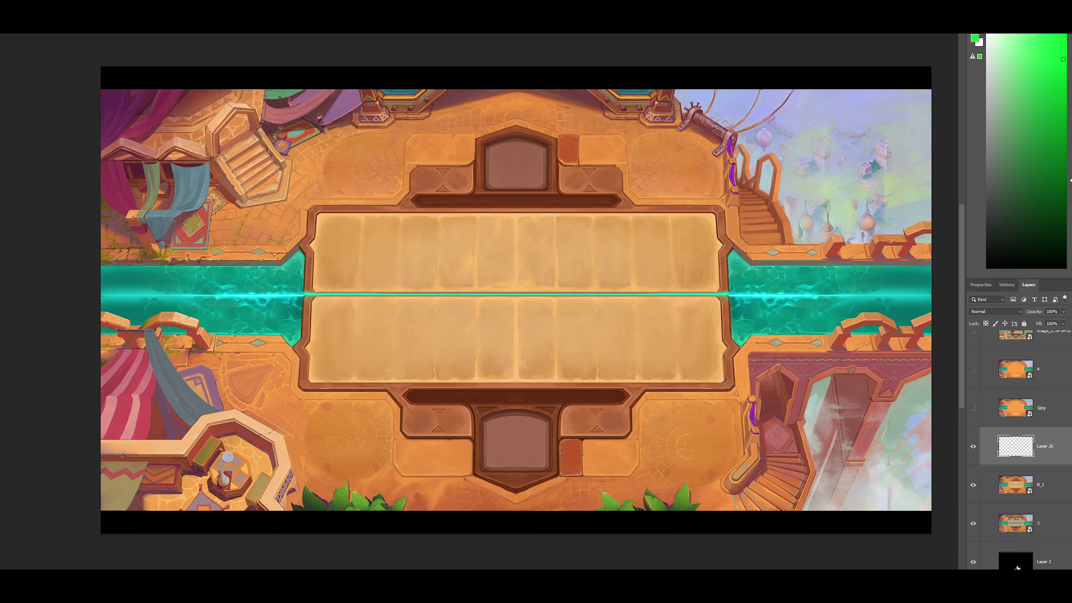
- Zoom in and sketch trial green loops around the window panel, top-left area and lower right
left_click(513, 218)
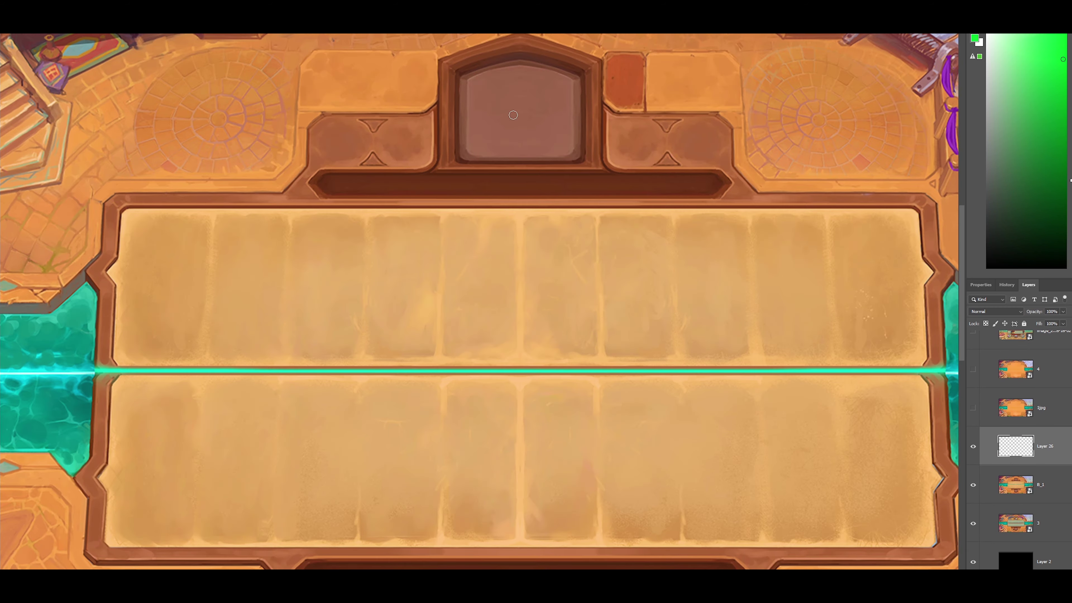
mouse_move(464, 78)
left_mouse_down()
mouse_move(550, 69)
mouse_move(510, 152)
mouse_move(469, 150)
left_mouse_up()
mouse_move(316, 60)
left_mouse_down()
mouse_move(314, 103)
mouse_move(426, 106)
mouse_move(399, 65)
left_mouse_up()
mouse_move(367, 113)
left_mouse_down()
mouse_move(326, 124)
mouse_move(363, 121)
left_mouse_up()
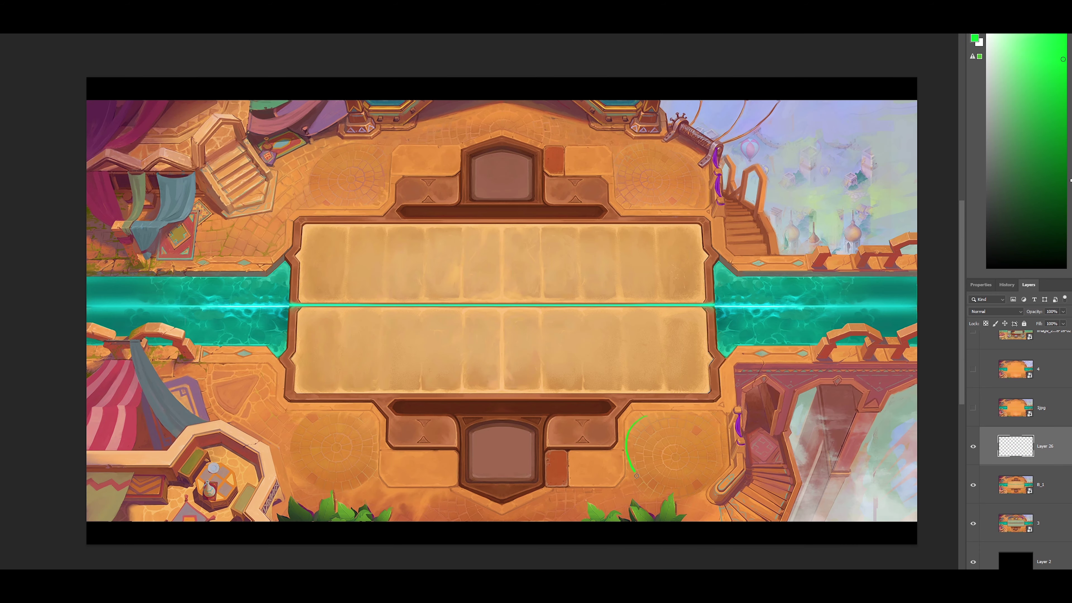
left_click_drag(647, 489, 646, 417)
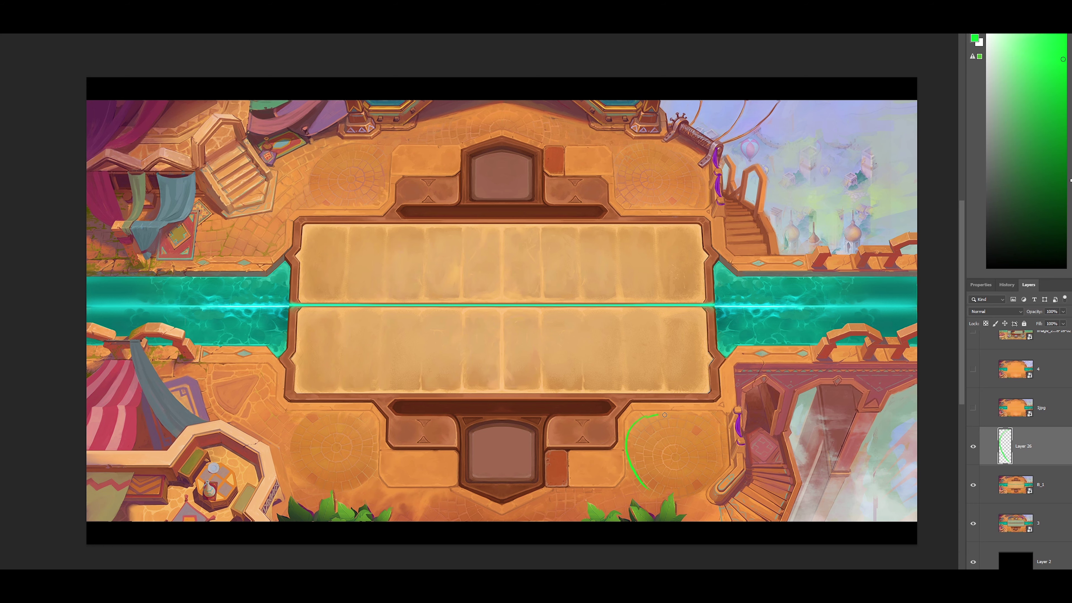
- Undo the green marks, zoom out to the whole board, and sample the water's cyan
key("ctrl+z")
key("z")
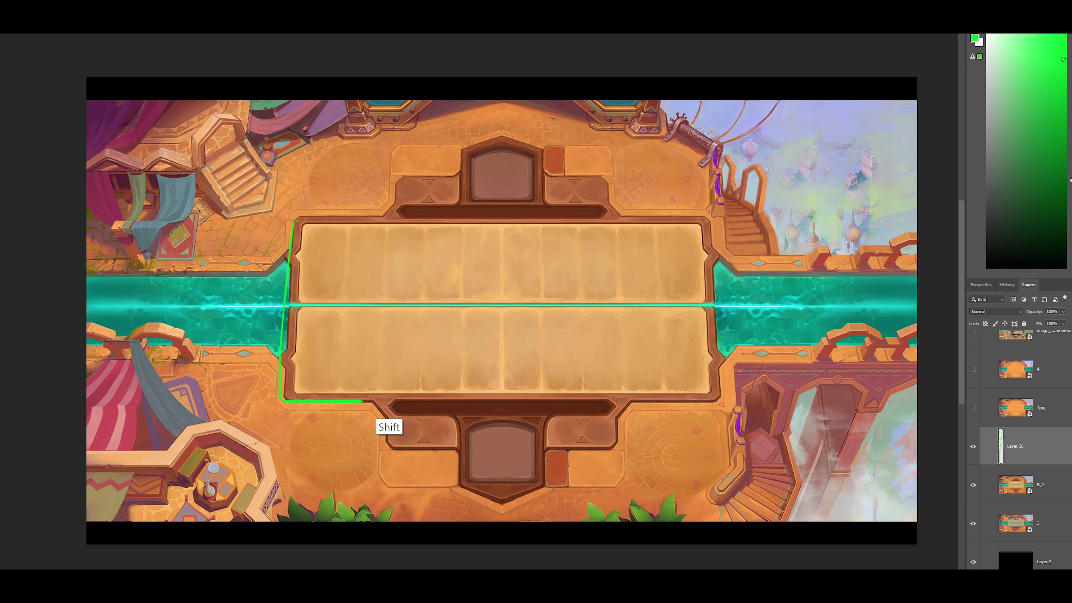
key("alt")
left_click_drag(536, 338, 535, 331)
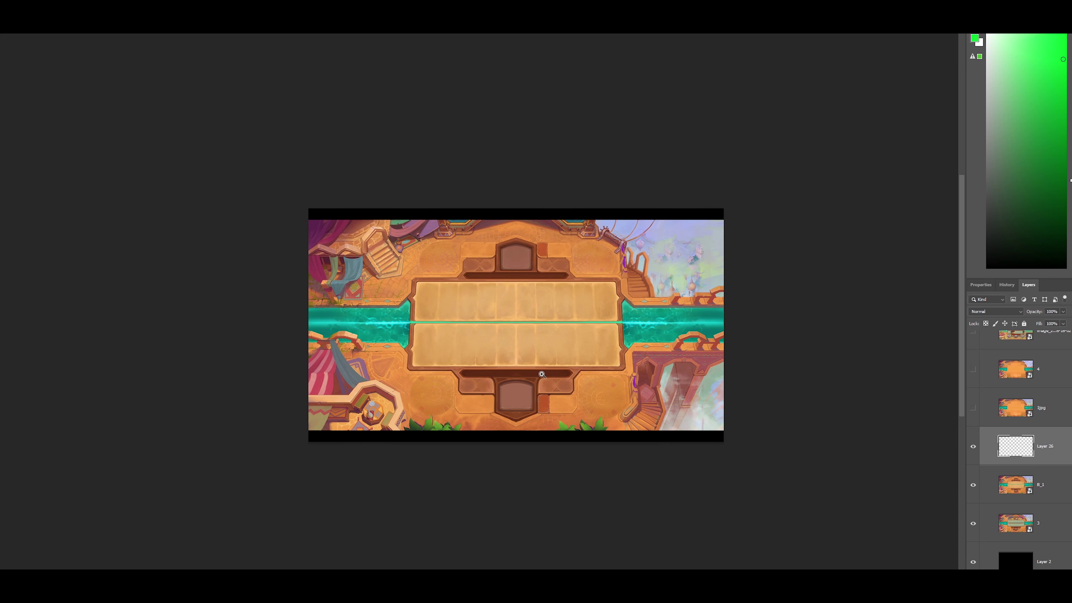
left_click(535, 332, "alt")
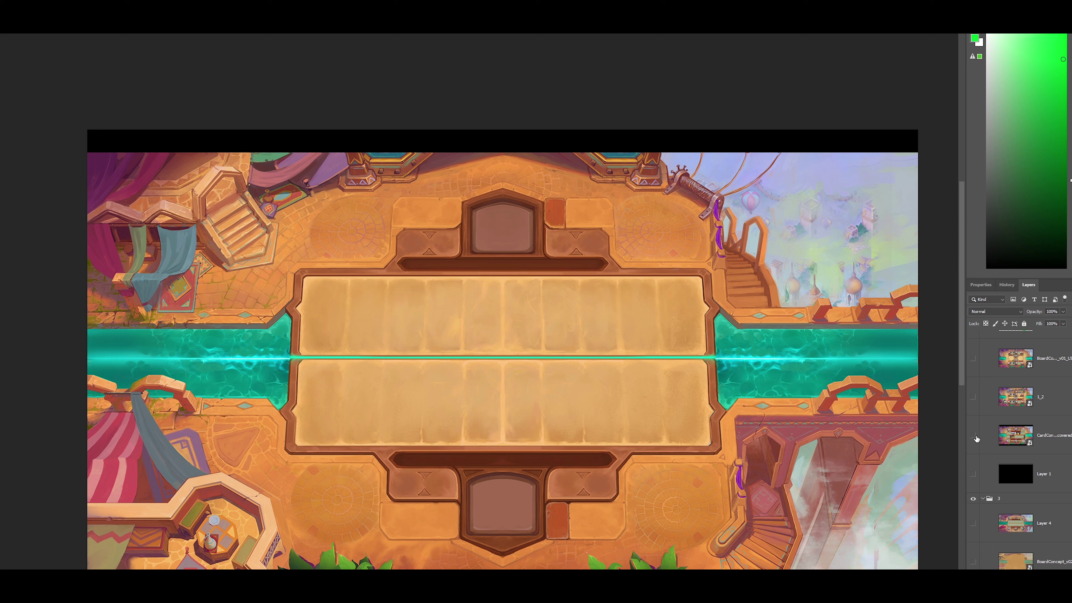
left_click(772, 358, "alt")
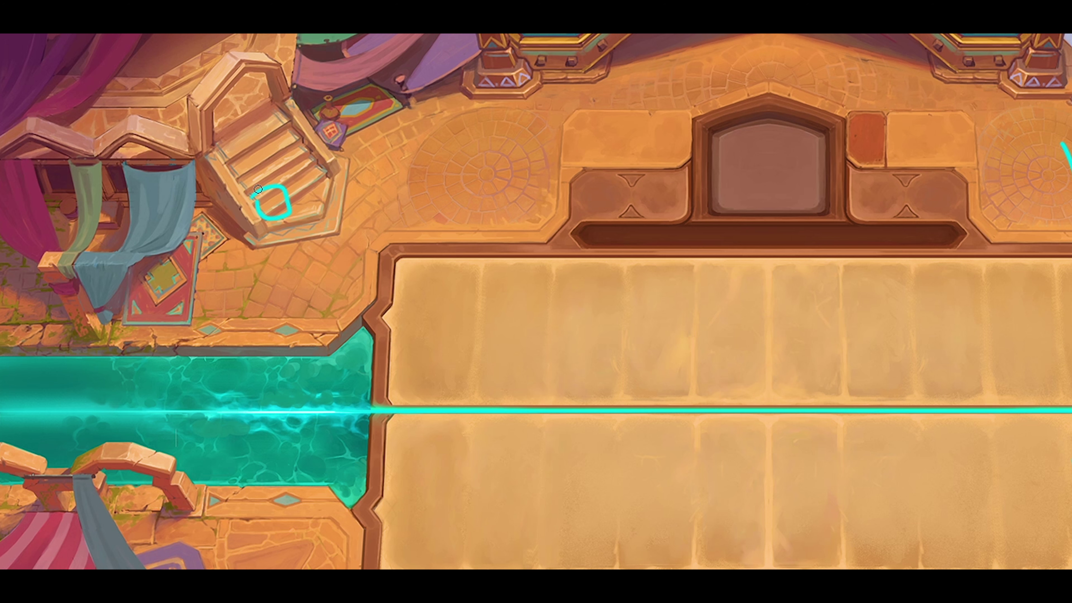
- Paint cyan freehand strokes beside the staircase at the board's upper left
left_click_drag(268, 192, 264, 178)
mouse_move(265, 221)
left_mouse_down()
mouse_move(288, 245)
mouse_move(271, 181)
mouse_move(314, 186)
left_mouse_up()
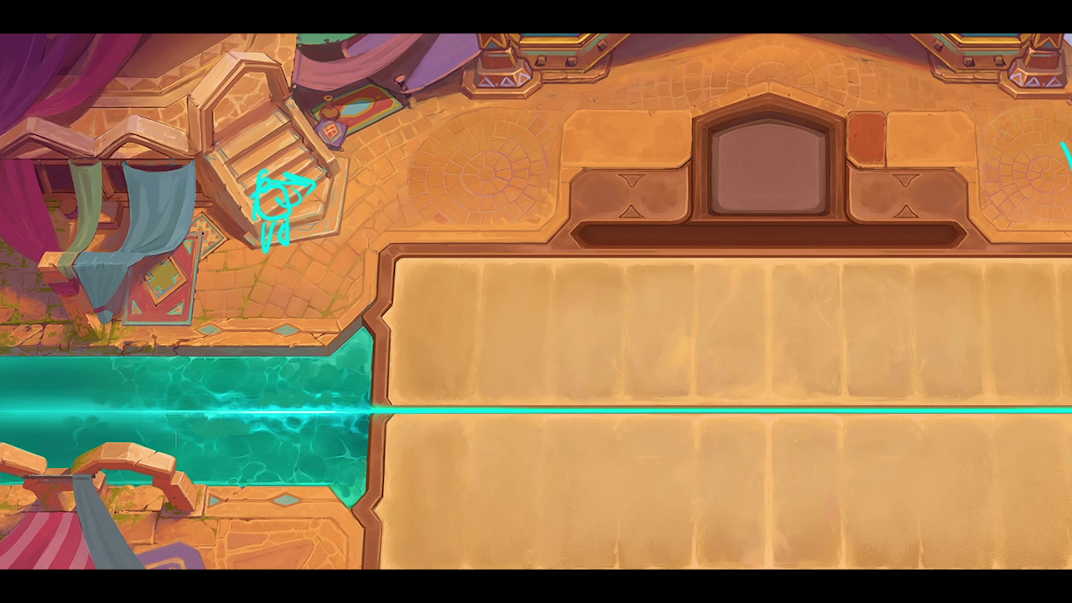